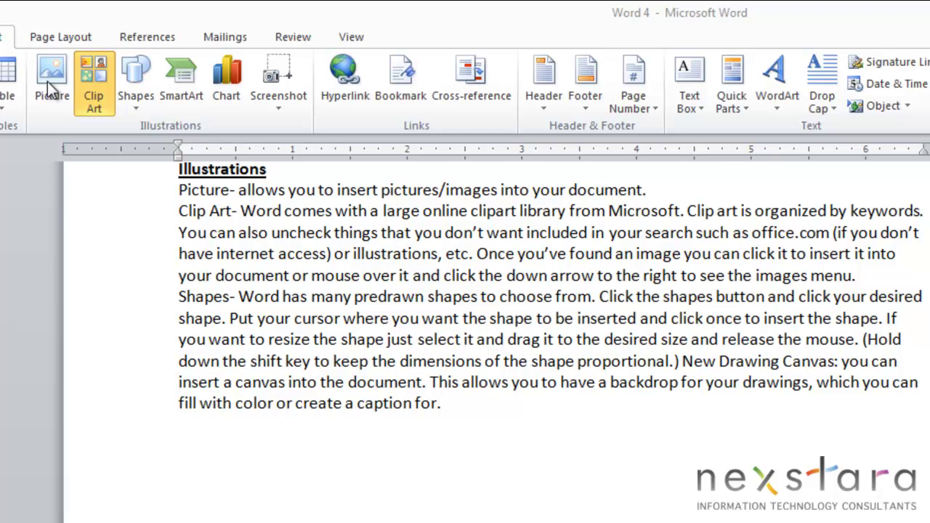
# - Insert the Koala photo from Sample Pictures, then undo the insertion
pyautogui.click(51, 83)
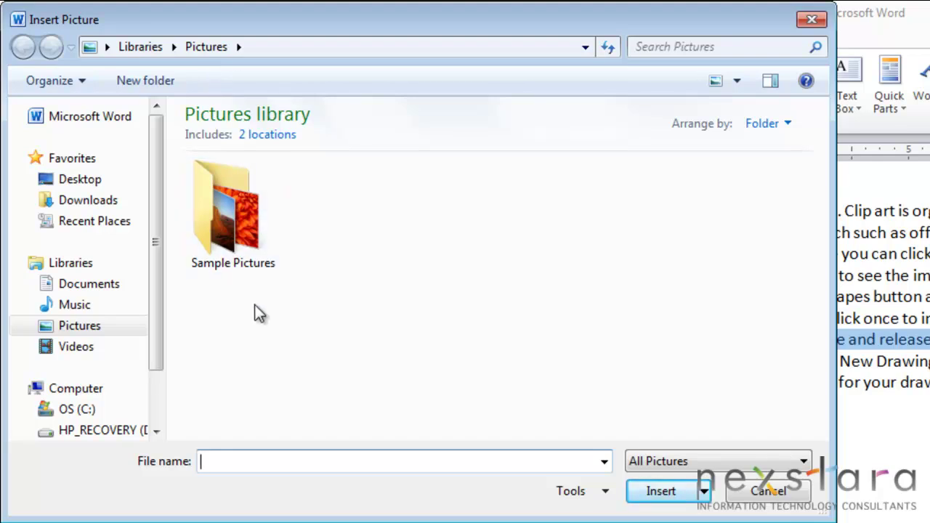
pyautogui.click(208, 217)
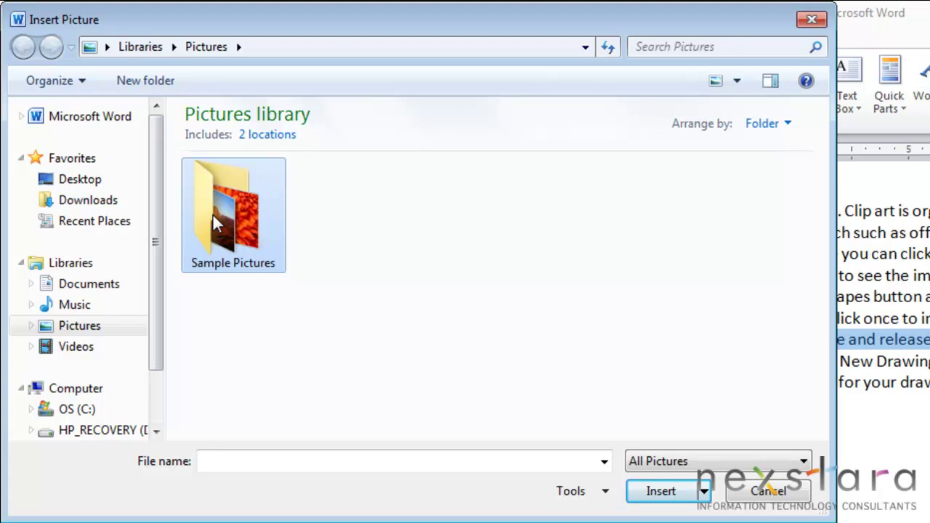
pyautogui.doubleClick(222, 218)
pyautogui.click(639, 240)
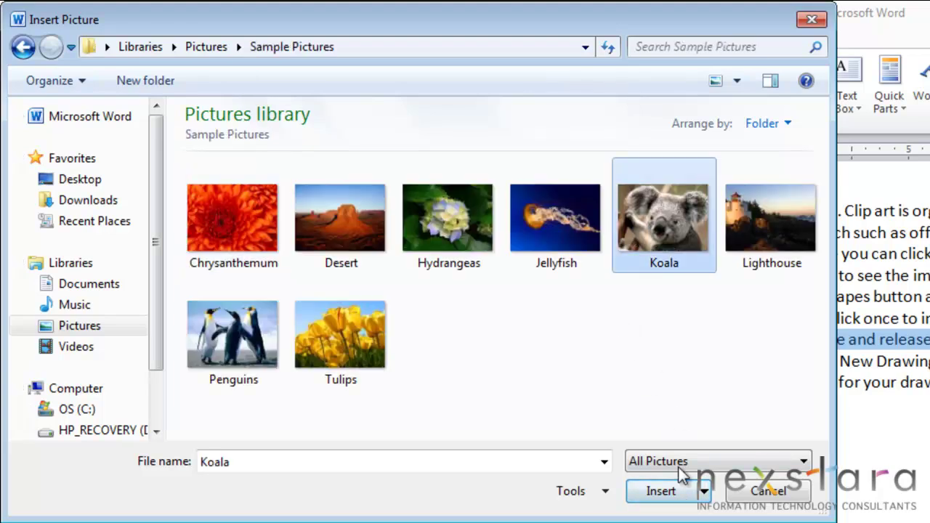
pyautogui.click(664, 492)
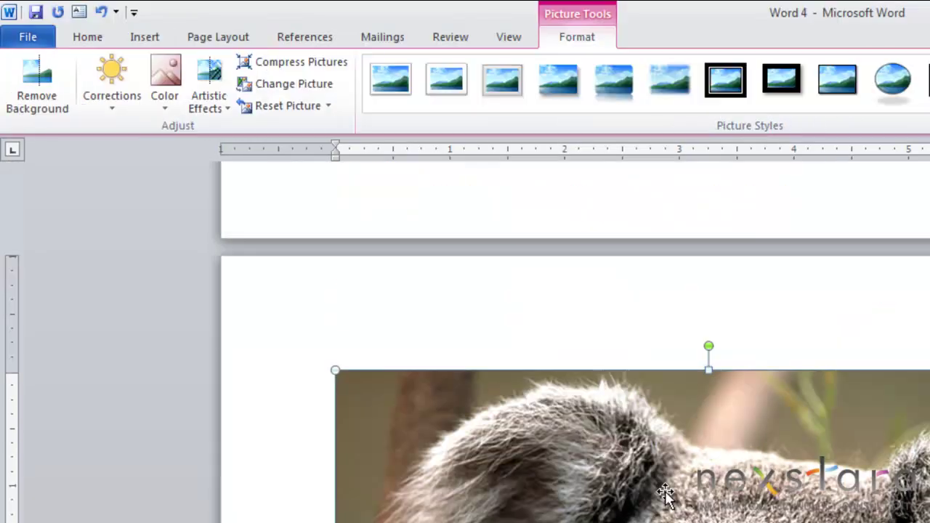
pyautogui.scroll(-2, 667, 487)
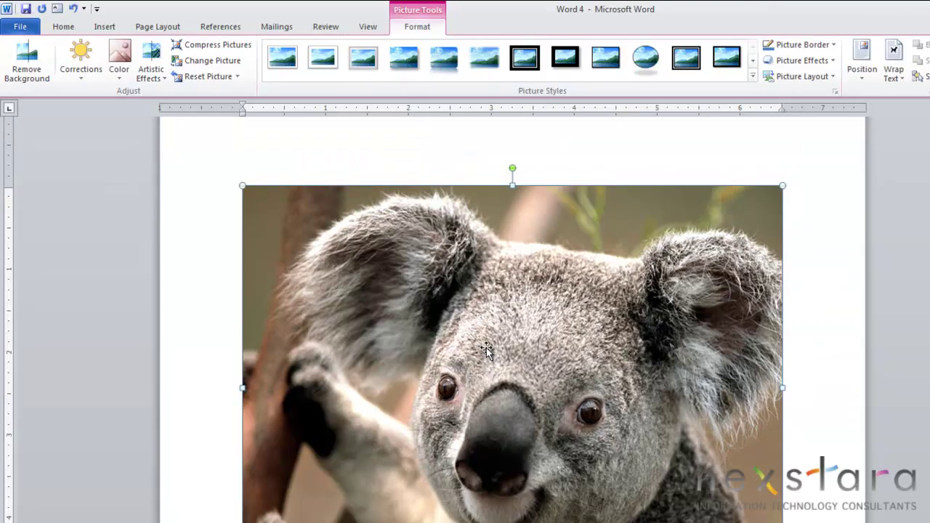
pyautogui.click(73, 9)
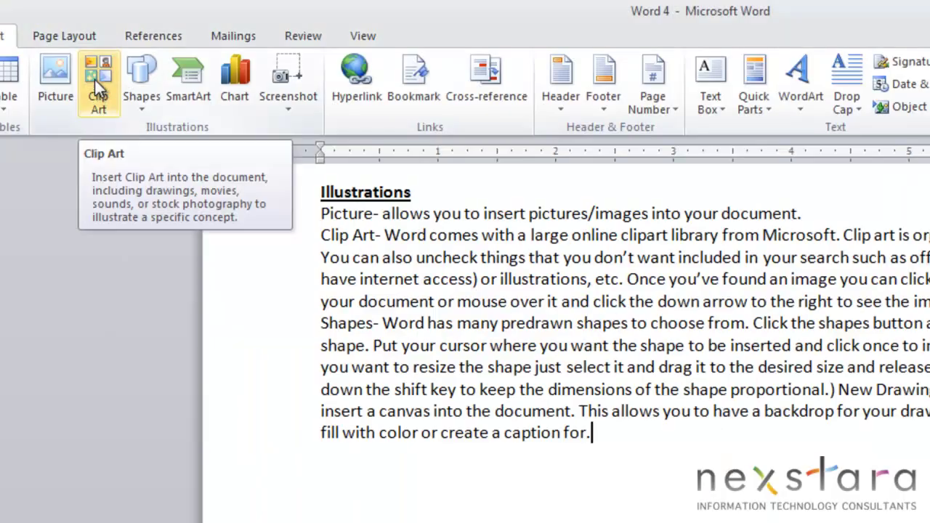
# - Enter 'Poodle' as the clip art search term, fixing a typo
pyautogui.click(100, 80)
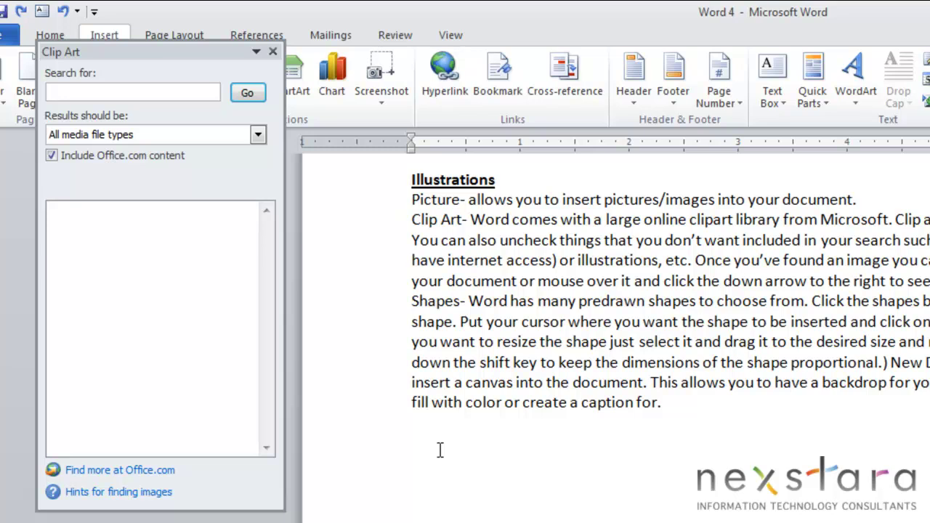
pyautogui.click(127, 93)
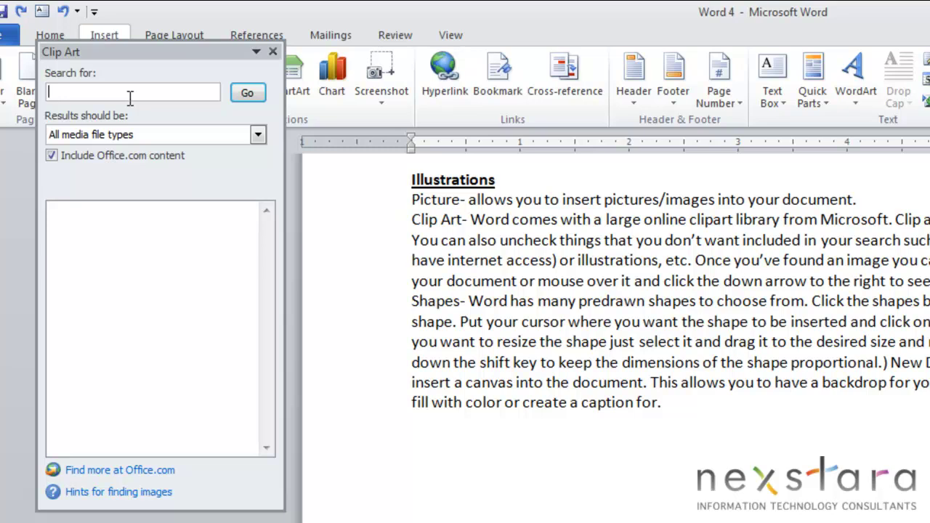
pyautogui.write('Poodle')
# - Exclude Videos and Audio from the clip art result types
pyautogui.click(259, 137)
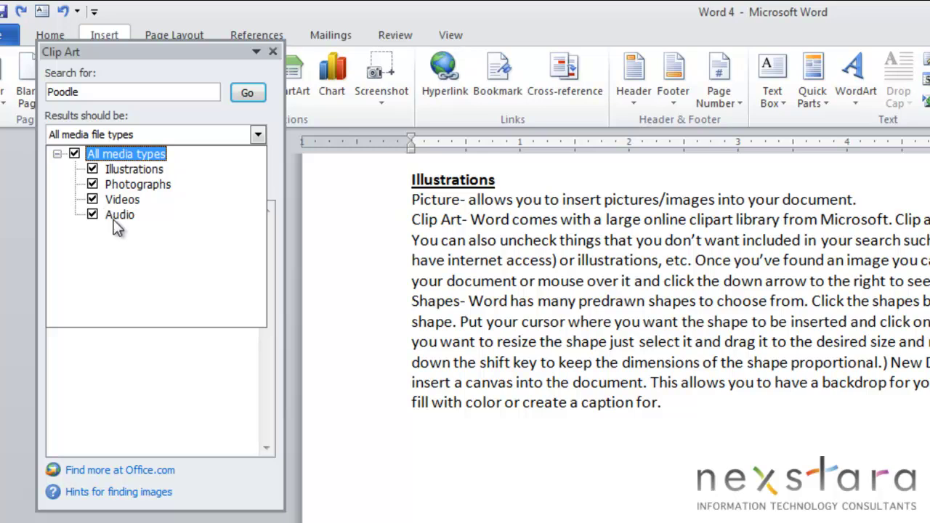
pyautogui.click(93, 199)
pyautogui.click(92, 199)
pyautogui.click(92, 199)
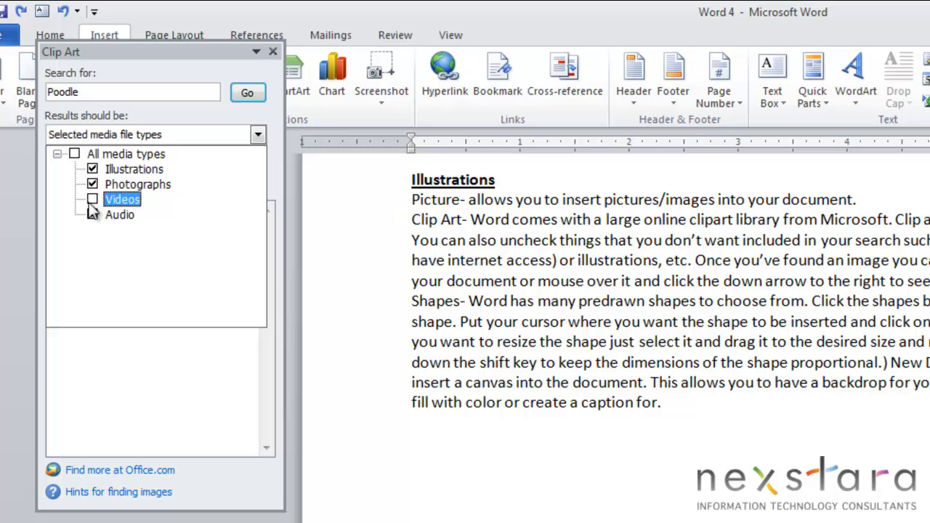
pyautogui.click(92, 214)
pyautogui.click(247, 93)
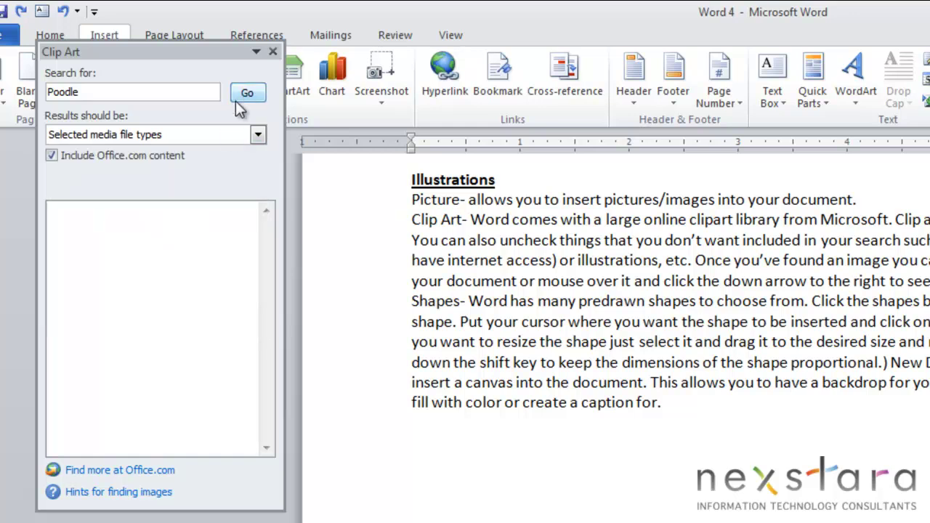
# - Run the Poodle search, insert the pink-skirt poodle clip art, undo it, and show its options
pyautogui.click(247, 93)
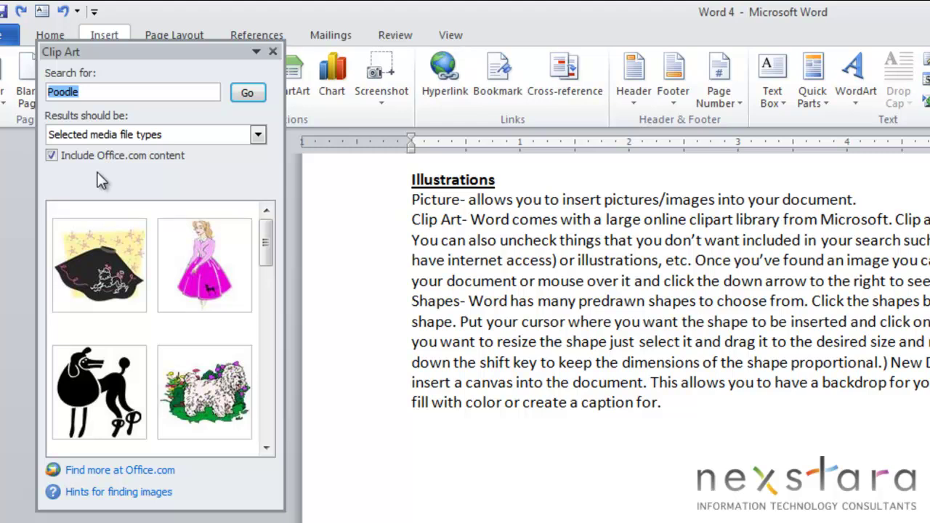
pyautogui.moveTo(225, 262)
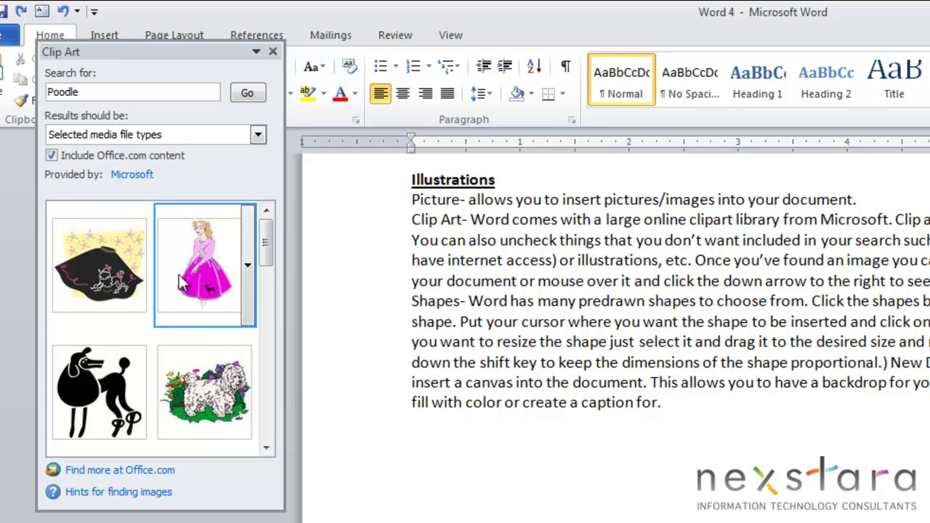
pyautogui.click(206, 278)
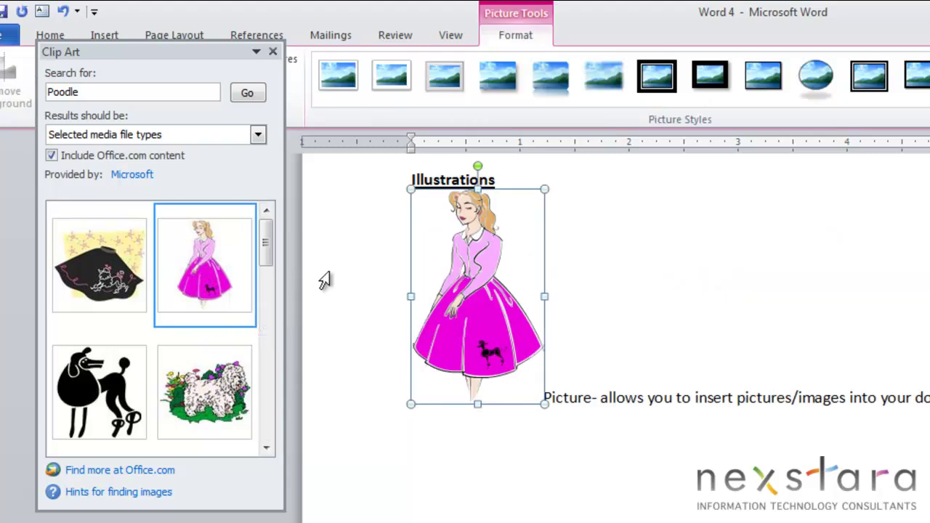
pyautogui.hotkey('ctrl', 'z')
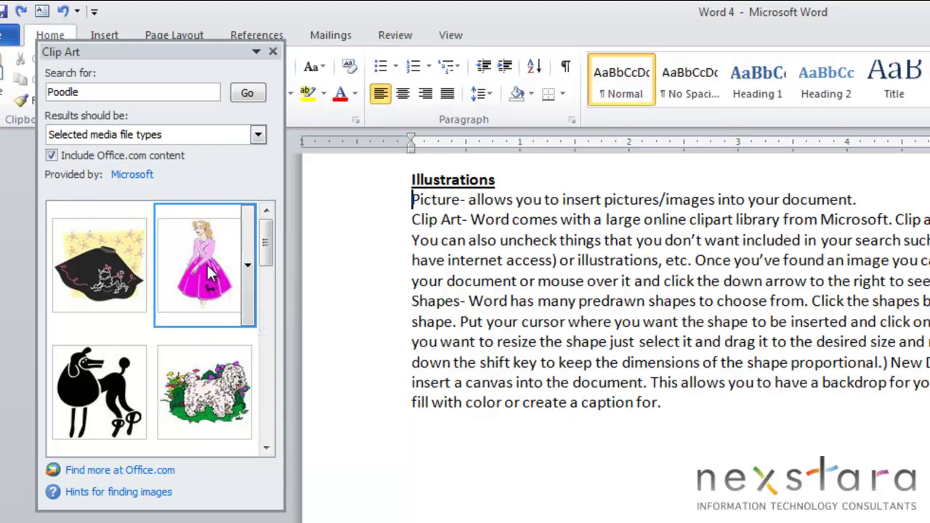
pyautogui.click(247, 247)
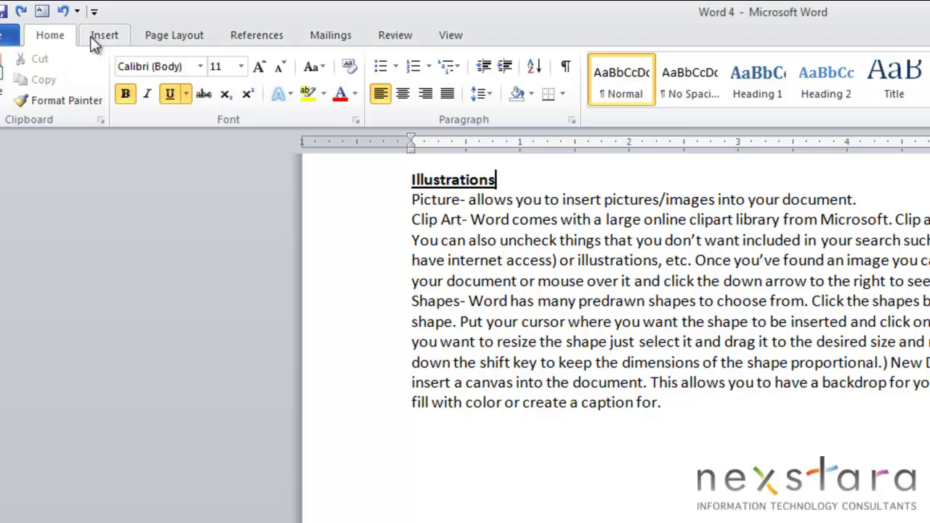
pyautogui.click(113, 38)
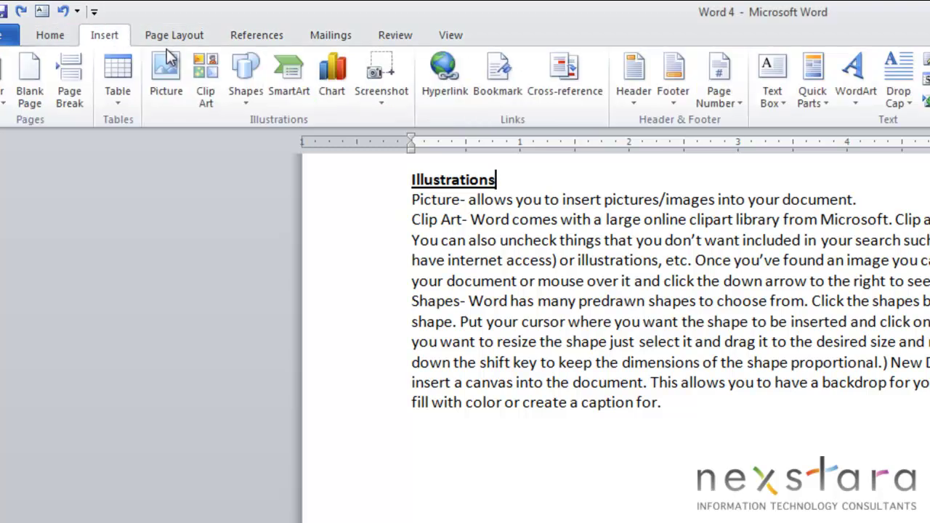
pyautogui.click(247, 79)
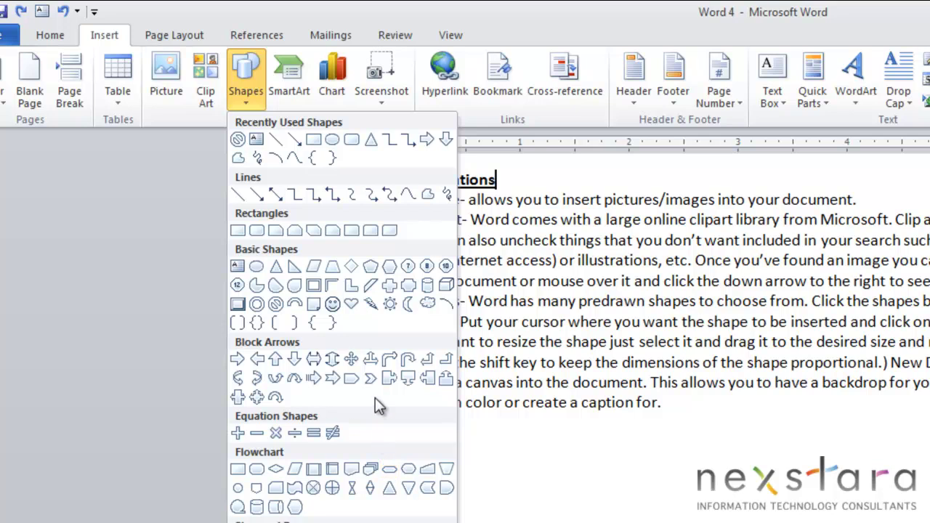
pyautogui.click(390, 265)
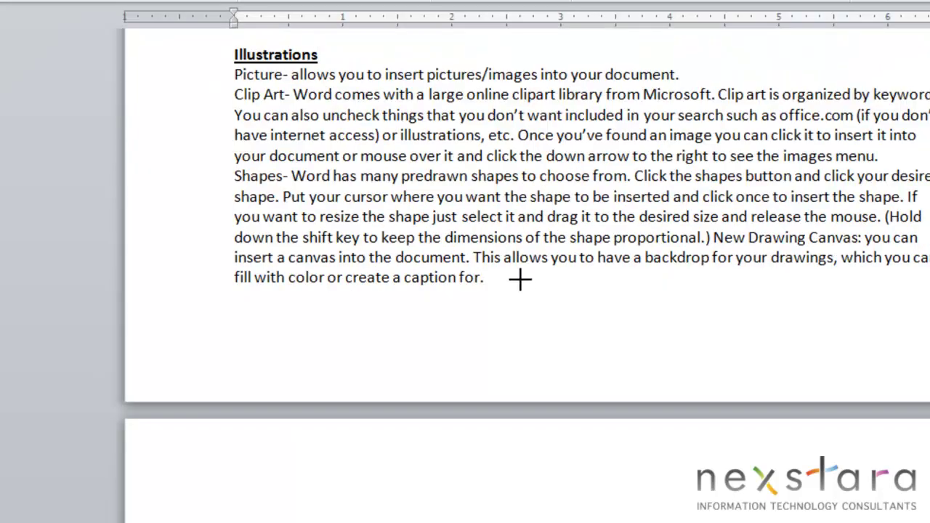
pyautogui.click(519, 279)
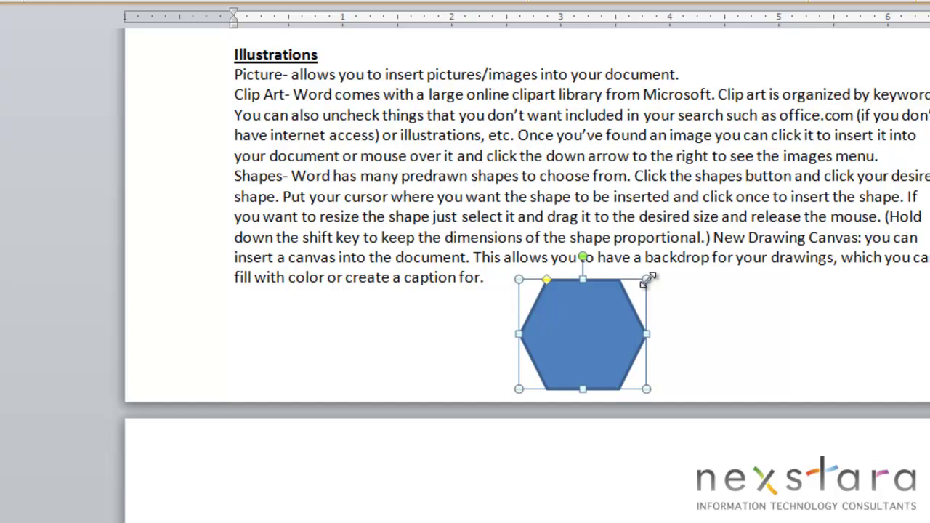
pyautogui.moveTo(647, 282); pyautogui.dragTo(909, 217)
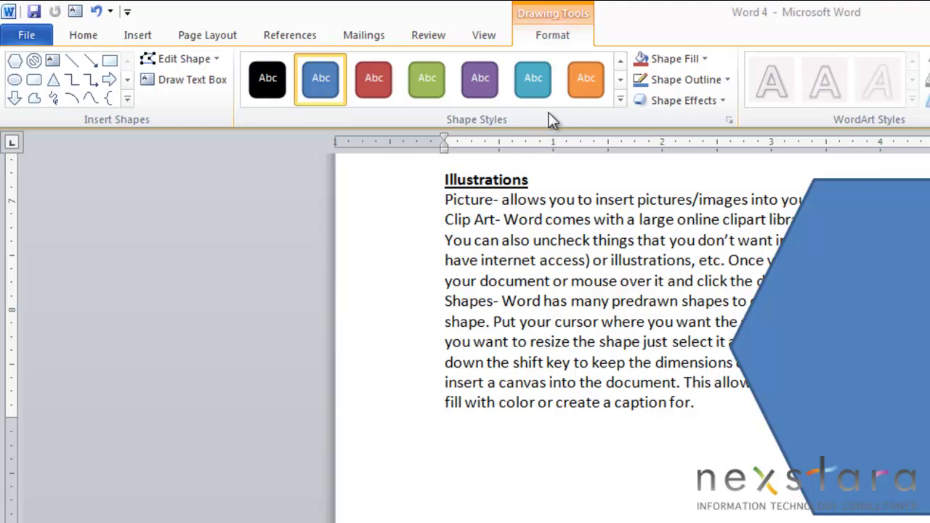
pyautogui.press('Delete')
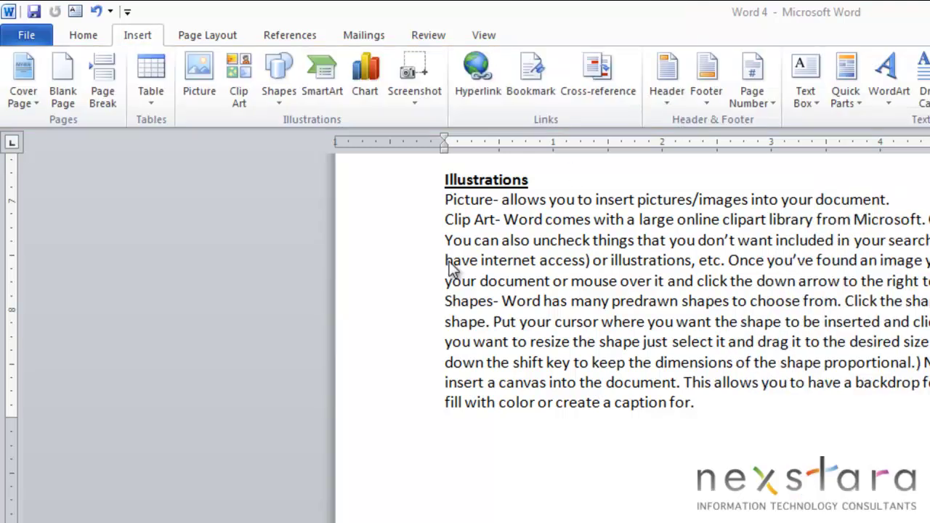
pyautogui.click(280, 71)
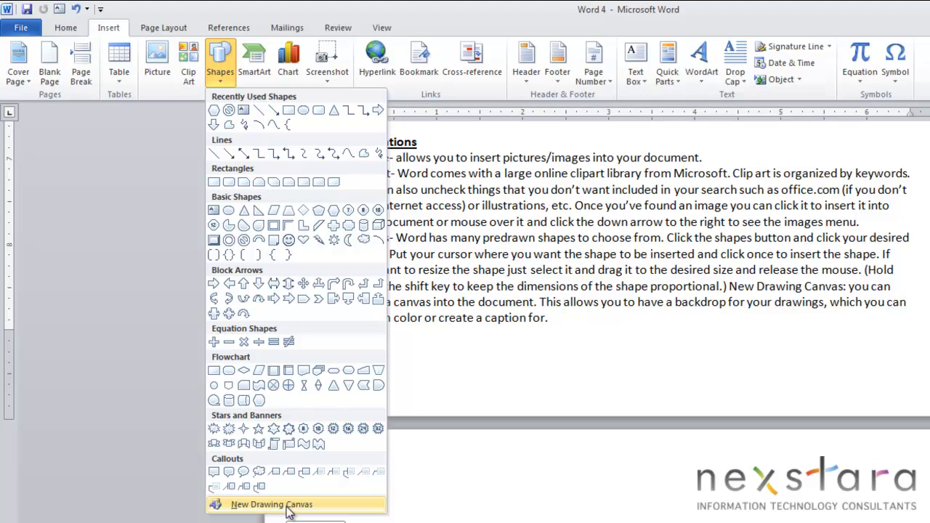
pyautogui.click(290, 507)
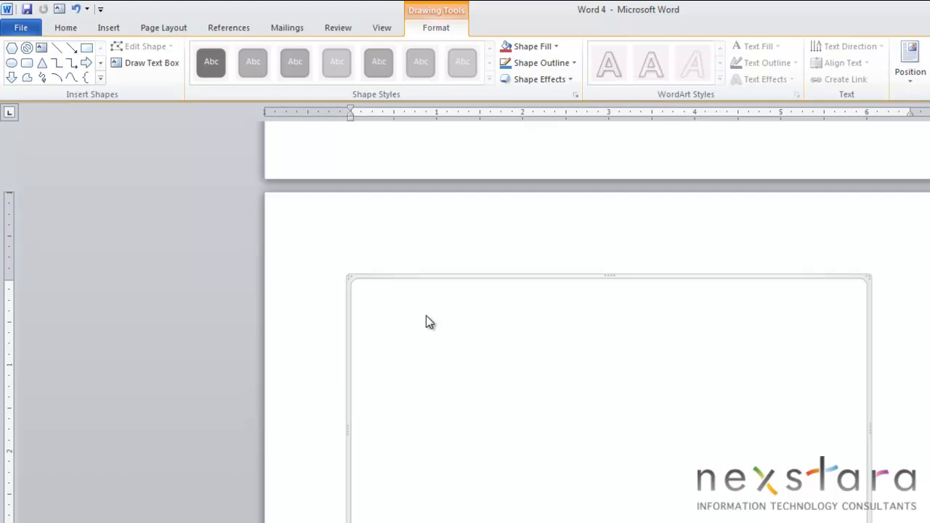
pyautogui.scroll(-1, 564, 368)
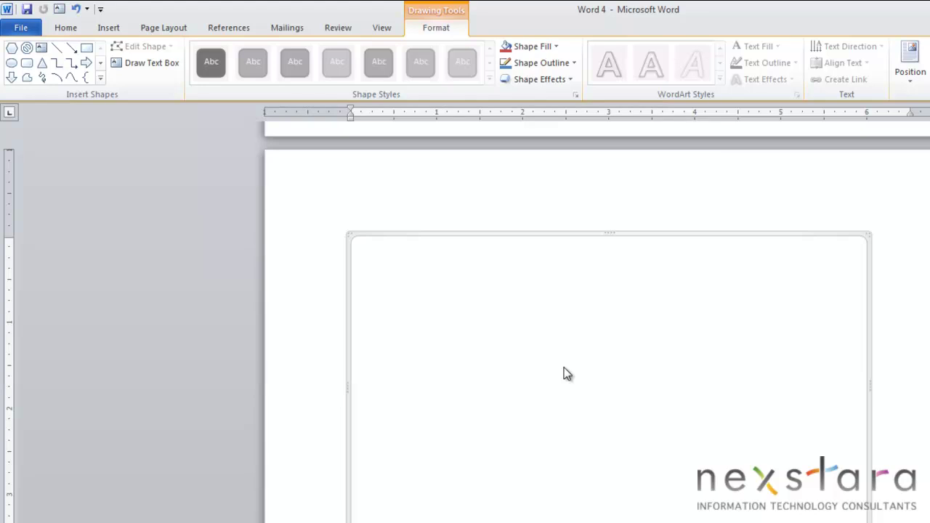
pyautogui.hotkey('ctrl', 'z')
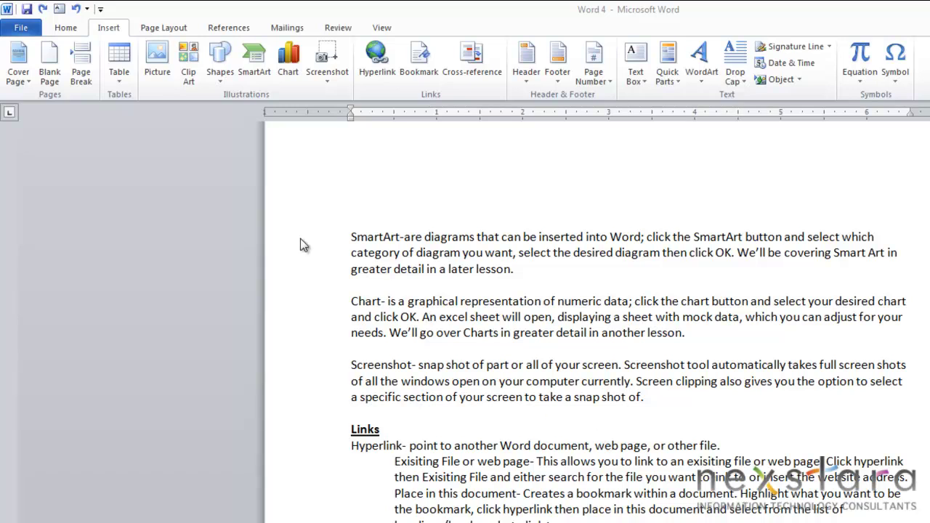
# - Insert the Organization Chart SmartArt layout from the Hierarchy category
pyautogui.click(253, 65)
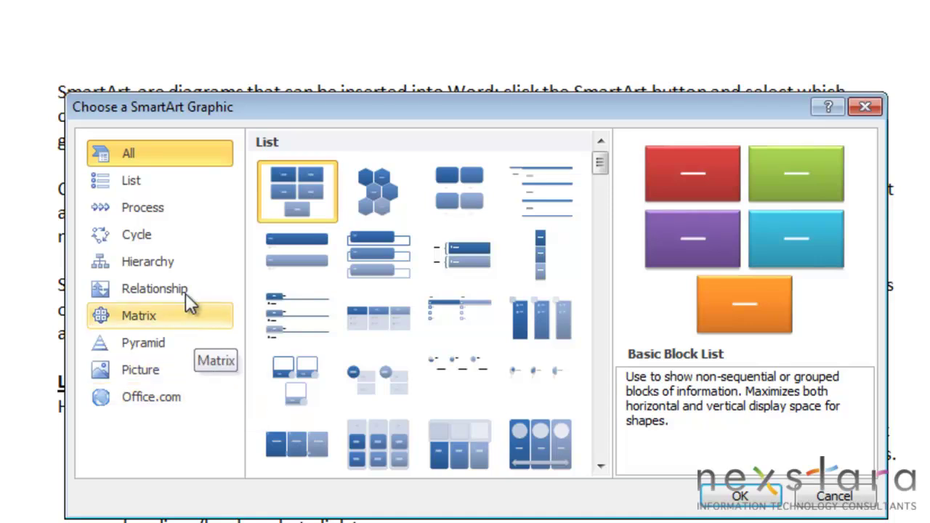
pyautogui.click(183, 240)
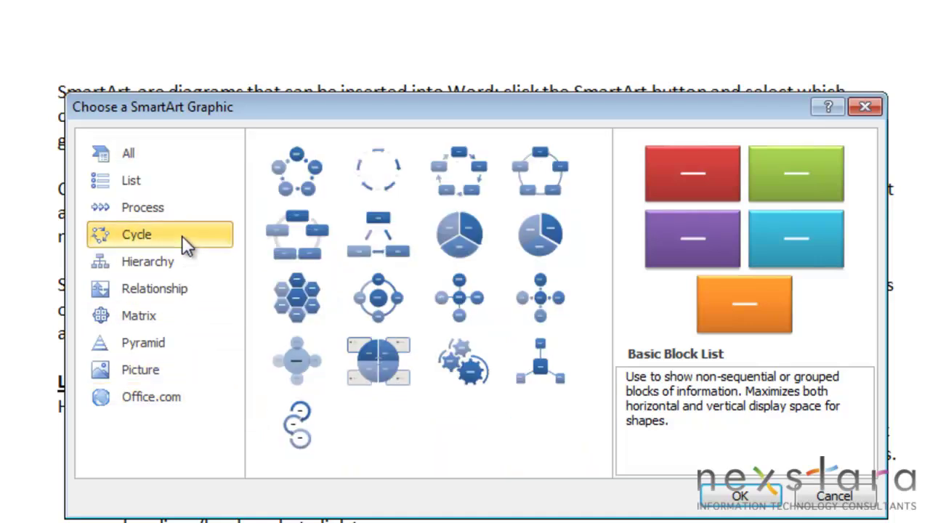
pyautogui.click(144, 192)
pyautogui.click(187, 156)
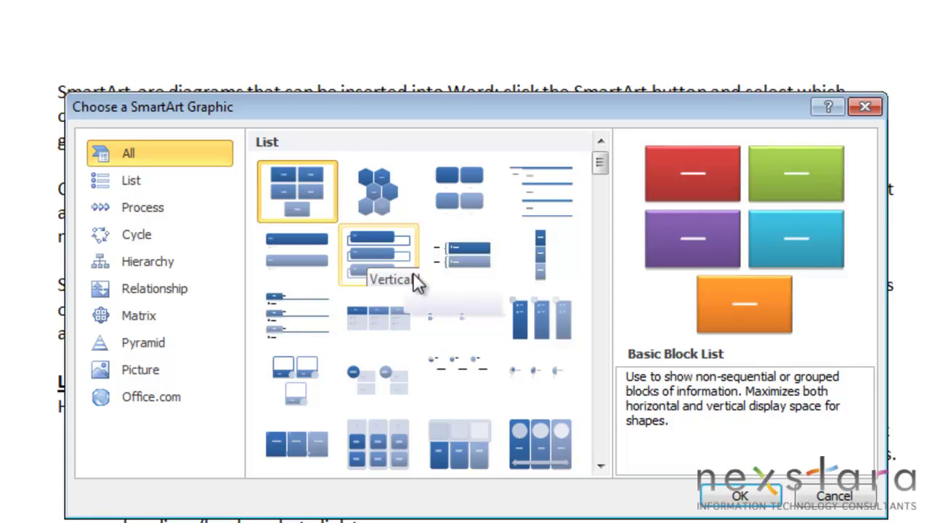
pyautogui.click(171, 266)
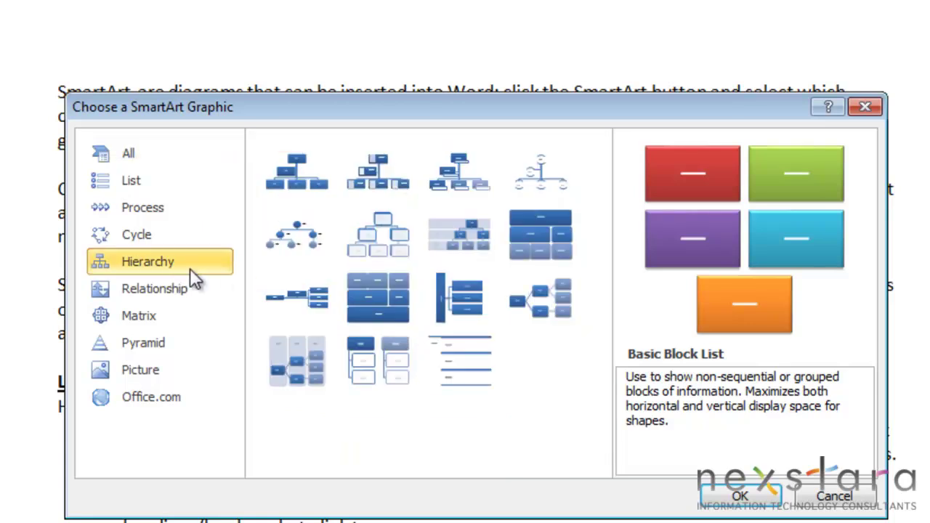
pyautogui.click(296, 181)
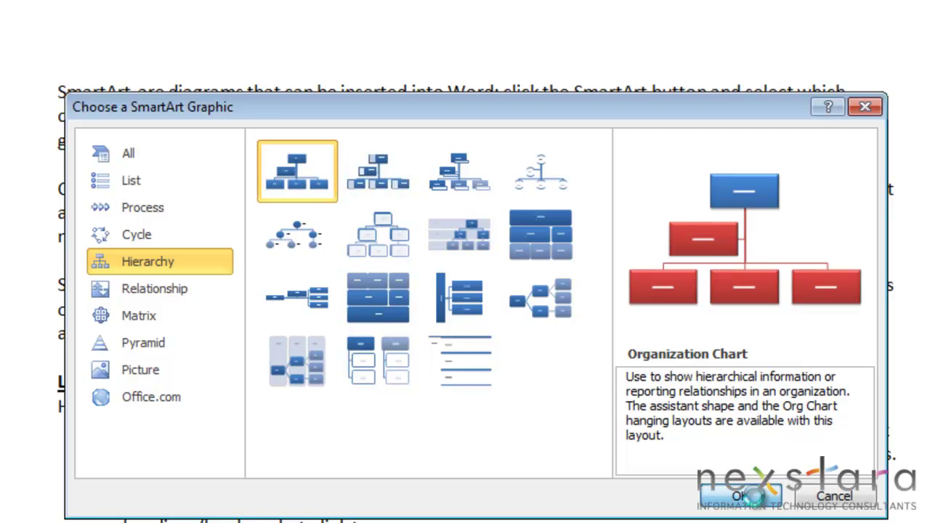
pyautogui.click(740, 496)
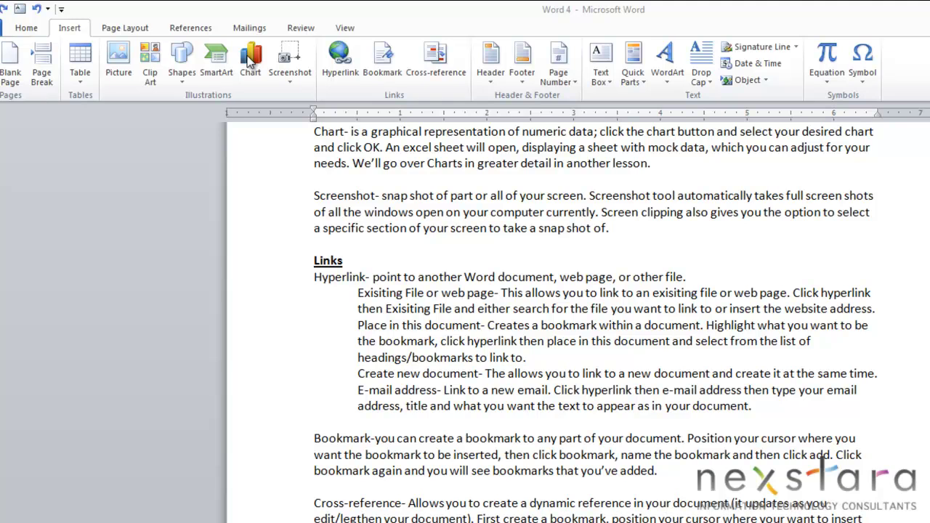
# - Insert a 3-D Clustered Column chart from the Column chart types
pyautogui.click(250, 61)
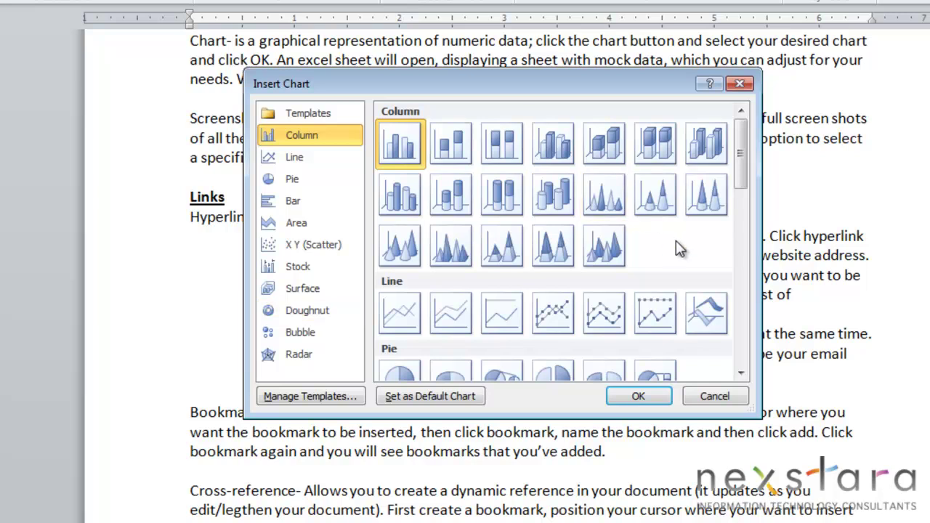
pyautogui.click(569, 153)
pyautogui.click(646, 394)
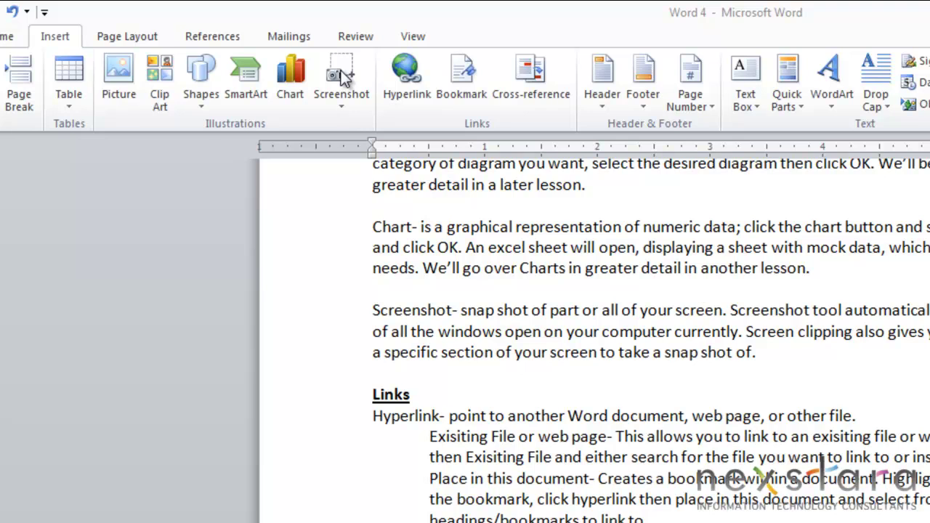
# - Capture a screen clipping of the Chart paragraph's opening lines as a picture
pyautogui.click(341, 80)
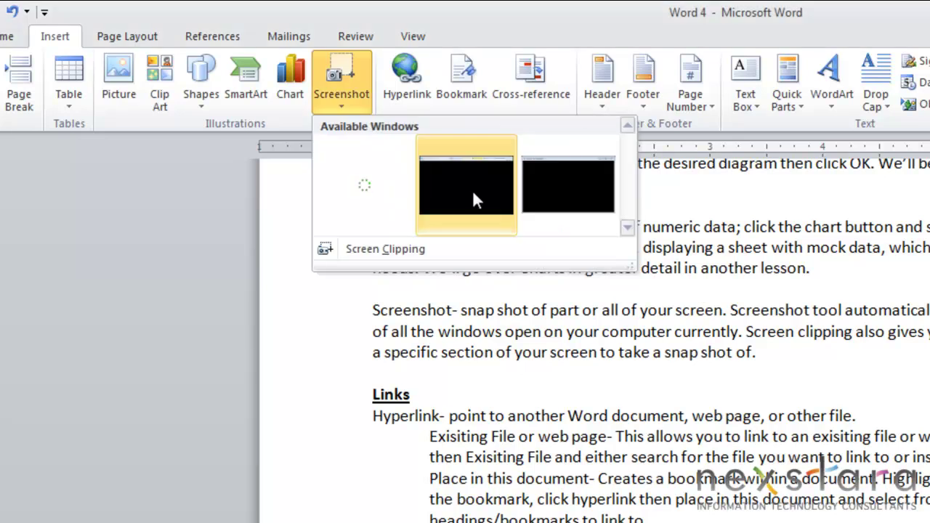
pyautogui.click(378, 248)
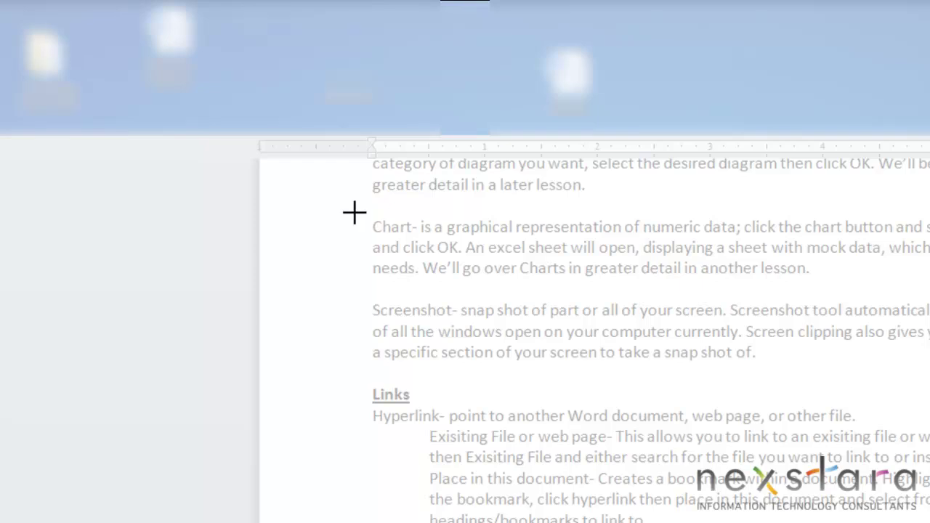
pyautogui.moveTo(356, 213); pyautogui.dragTo(577, 292)
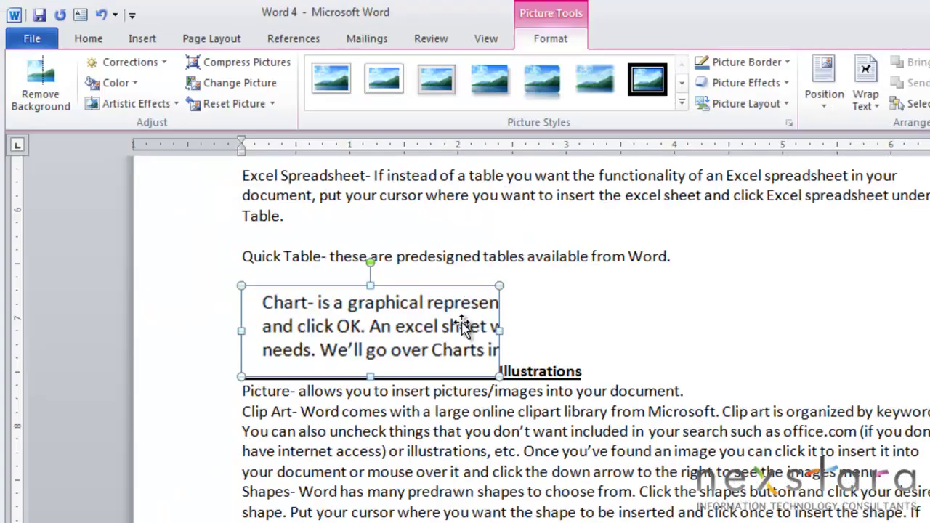